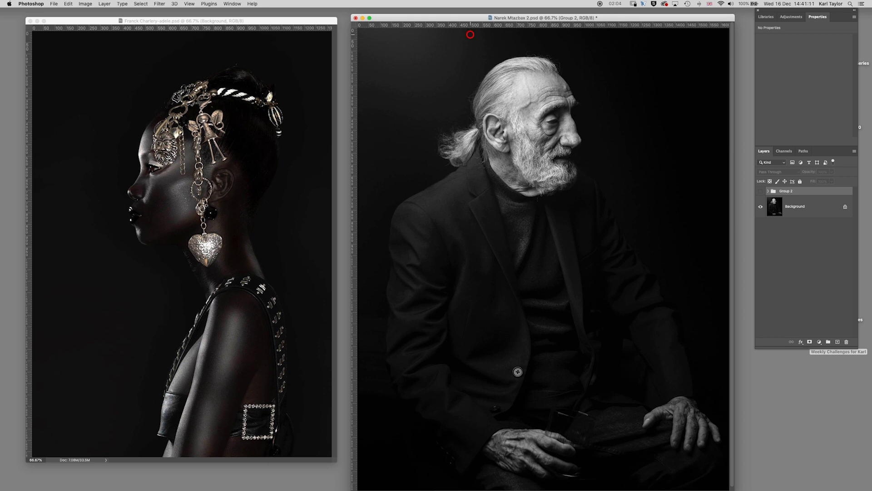
Display the woman's profile portrait full screen and toggle Group 1 on and off to compare the retouch with the original
{"action": "left_click", "coordinate": [323, 21]}
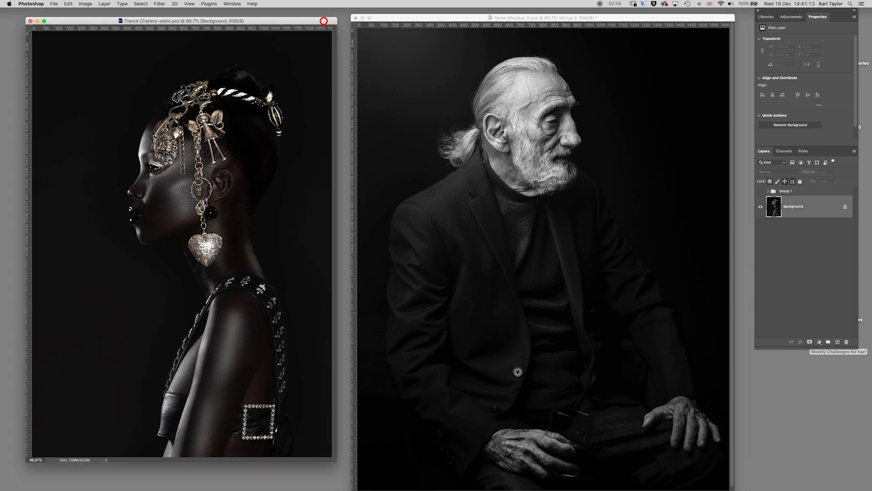
{"action": "key", "text": "f"}
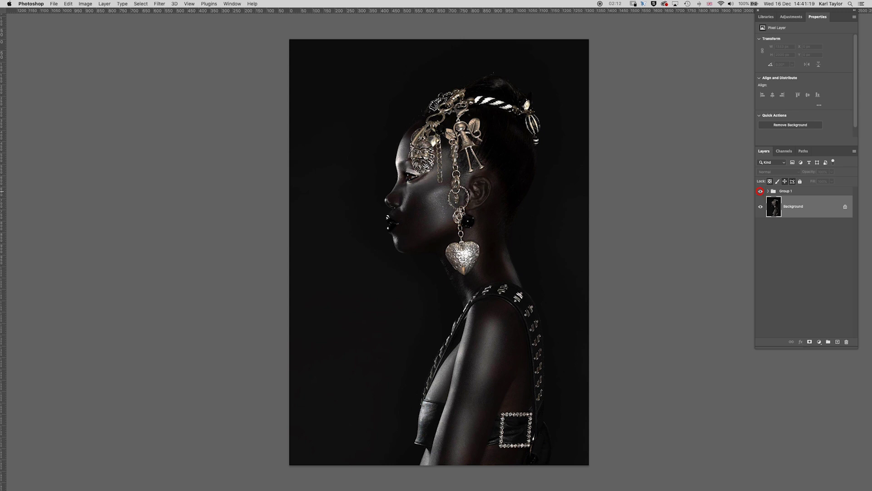
{"action": "left_click", "coordinate": [760, 190]}
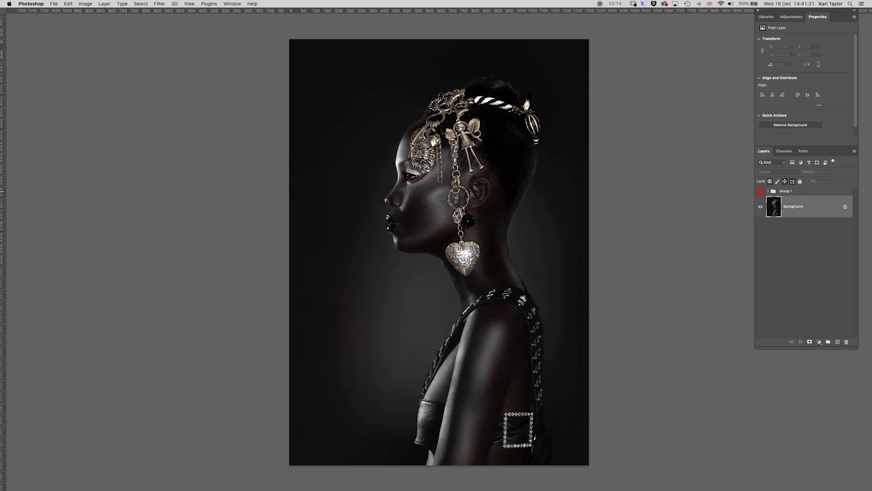
{"action": "left_click", "coordinate": [761, 191]}
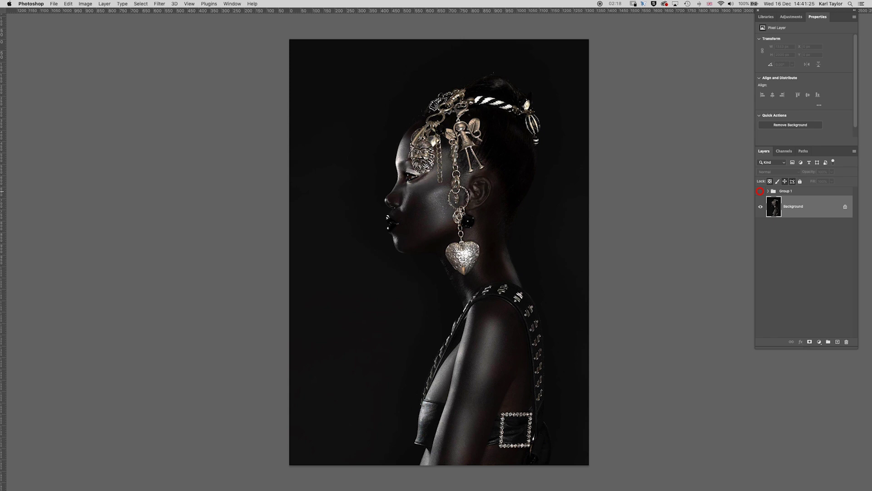
{"action": "left_click", "coordinate": [760, 191]}
{"action": "left_click", "coordinate": [760, 191]}
{"action": "left_click", "coordinate": [760, 191]}
{"action": "left_click", "coordinate": [760, 190]}
Expand Group 1 and examine the unretouched portrait's head outline, jewellery, face and neck up close
{"action": "left_click", "coordinate": [768, 191]}
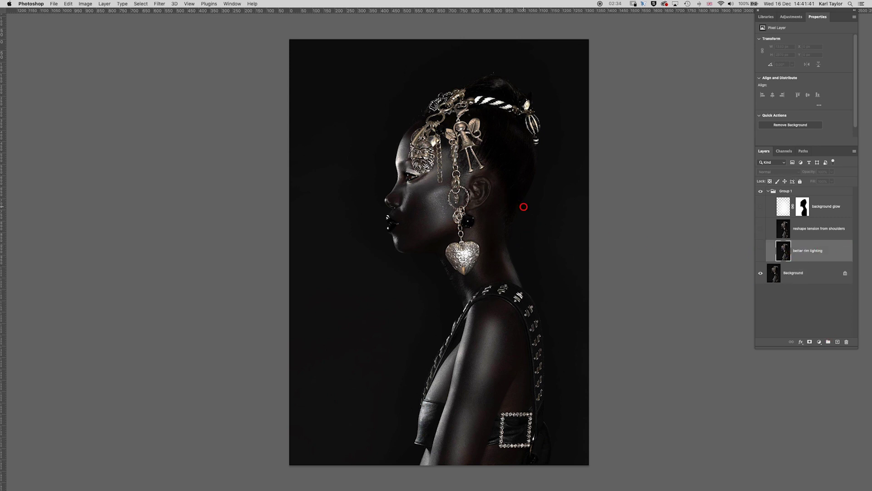
{"action": "left_click_drag", "start_coordinate": [524, 195], "coordinate": [524, 238]}
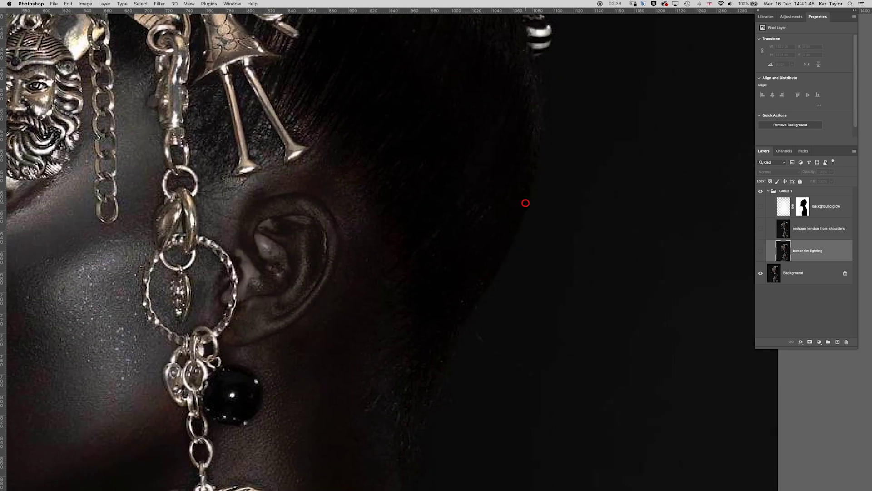
{"action": "left_click_drag", "start_coordinate": [464, 334], "coordinate": [565, 139]}
{"action": "scroll", "coordinate": [565, 139], "scroll_direction": "down", "scroll_amount": 5}
{"action": "scroll", "coordinate": [559, 183], "scroll_direction": "left", "scroll_amount": 10}
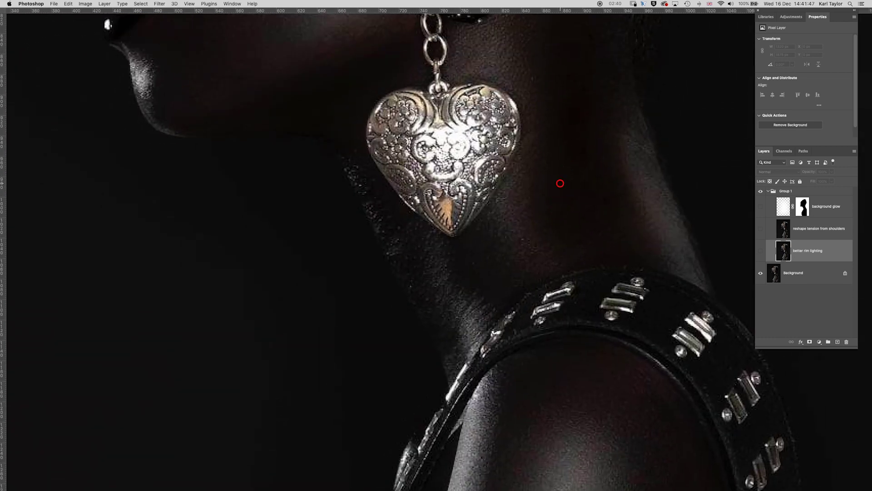
{"action": "scroll", "coordinate": [347, 232], "scroll_direction": "up", "scroll_amount": 3}
{"action": "scroll", "coordinate": [429, 314], "scroll_direction": "up", "scroll_amount": 15}
{"action": "scroll", "coordinate": [346, 352], "scroll_direction": "right", "scroll_amount": 3}
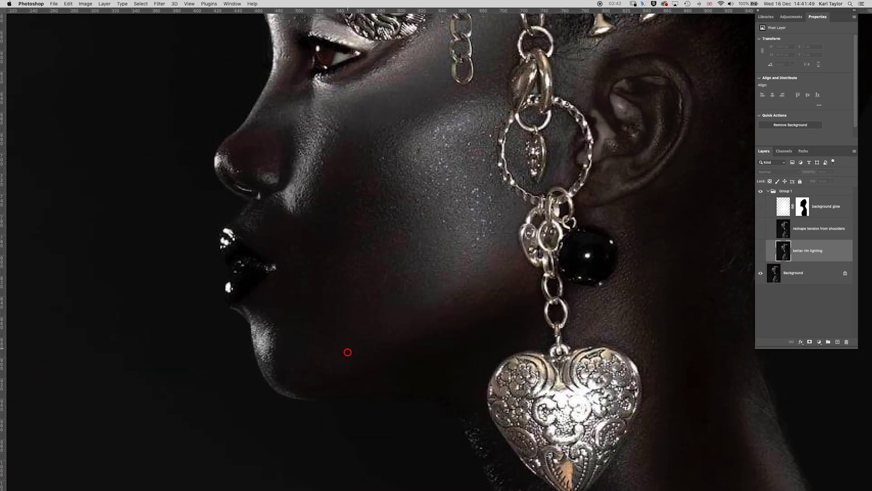
{"action": "scroll", "coordinate": [422, 176], "scroll_direction": "down", "scroll_amount": 6}
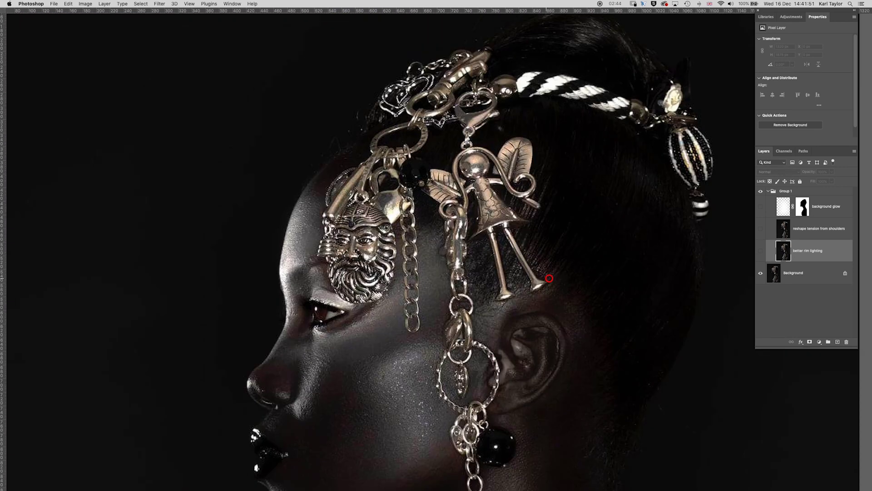
{"action": "scroll", "coordinate": [417, 230], "scroll_direction": "left", "scroll_amount": 2}
{"action": "scroll", "coordinate": [437, 210], "scroll_direction": "left", "scroll_amount": 3}
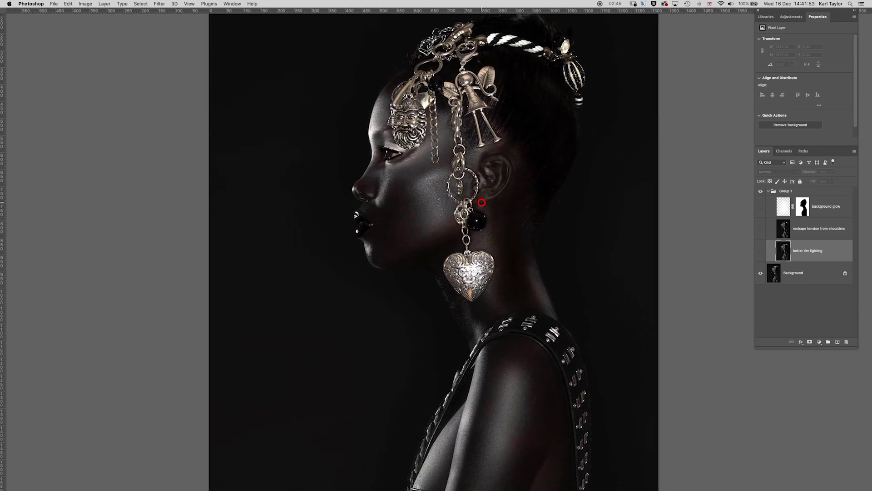
{"action": "scroll", "coordinate": [296, 122], "scroll_direction": "down", "scroll_amount": 3}
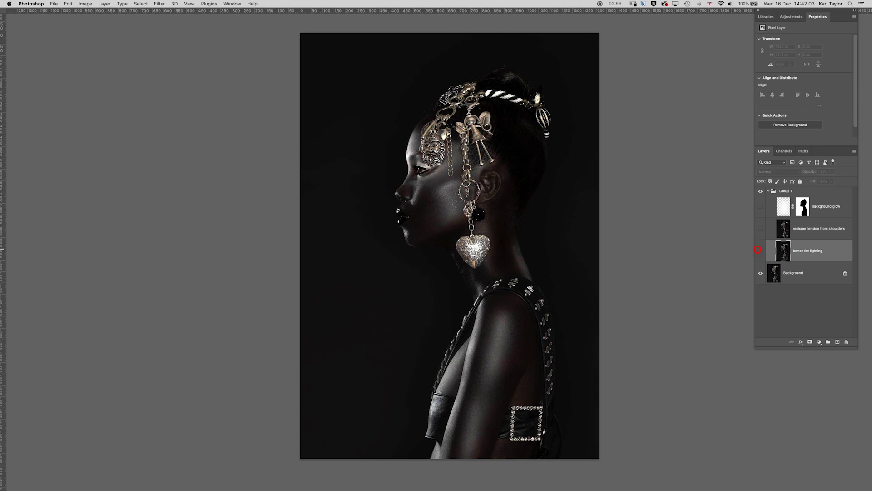
Show the "better rim lighting" layer, toggling it to compare the woman's outline with and without it
{"action": "left_click", "coordinate": [760, 252]}
{"action": "left_click", "coordinate": [761, 252]}
{"action": "left_click", "coordinate": [760, 252]}
{"action": "left_click", "coordinate": [761, 251]}
{"action": "left_click", "coordinate": [761, 251]}
{"action": "left_click", "coordinate": [761, 252]}
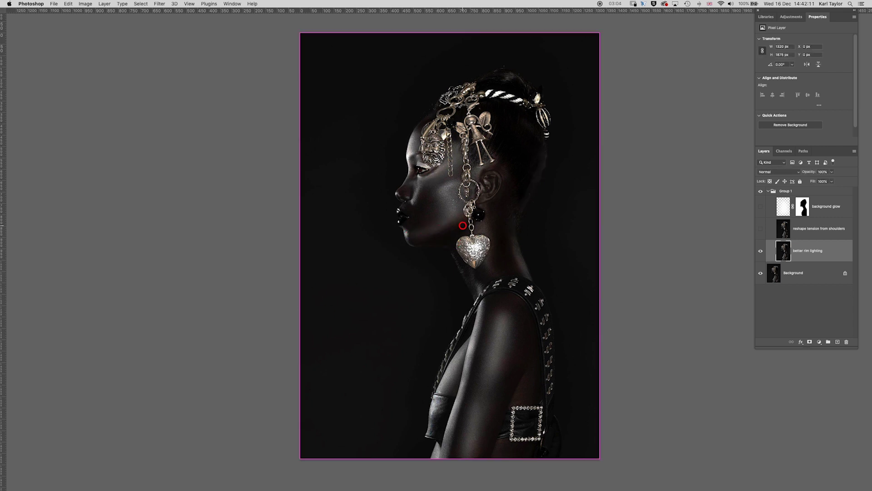
Compare the rim lighting on the head and neck at a closer view with its layer on and off
{"action": "scroll", "coordinate": [460, 223], "scroll_direction": "up", "scroll_amount": 2}
{"action": "left_click_drag", "start_coordinate": [460, 223], "coordinate": [436, 250]}
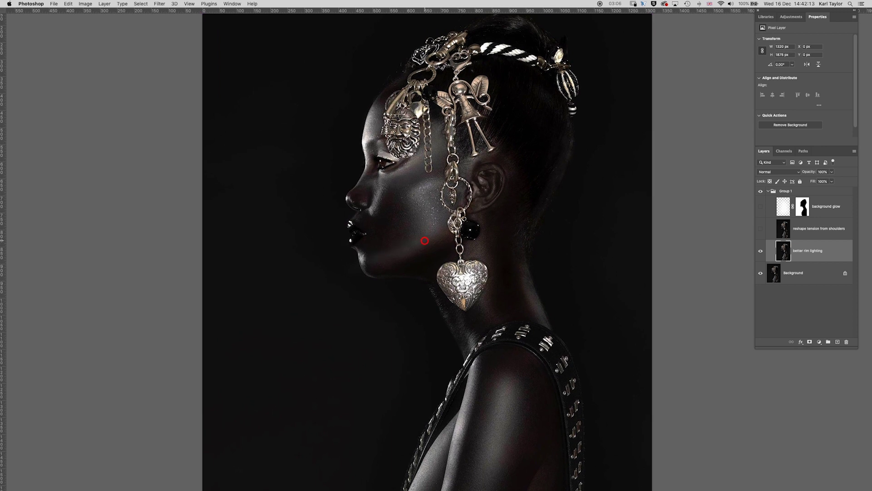
{"action": "left_click", "coordinate": [761, 250]}
{"action": "left_click", "coordinate": [761, 251]}
{"action": "left_click", "coordinate": [761, 250]}
{"action": "left_click", "coordinate": [763, 249]}
{"action": "left_click", "coordinate": [762, 250]}
{"action": "left_click", "coordinate": [762, 250]}
{"action": "left_click", "coordinate": [762, 249]}
{"action": "left_click", "coordinate": [763, 249]}
{"action": "left_click", "coordinate": [761, 250]}
{"action": "left_click", "coordinate": [762, 250]}
{"action": "left_click", "coordinate": [762, 250]}
{"action": "left_click", "coordinate": [762, 250]}
{"action": "scroll", "coordinate": [561, 253], "scroll_direction": "down", "scroll_amount": 2}
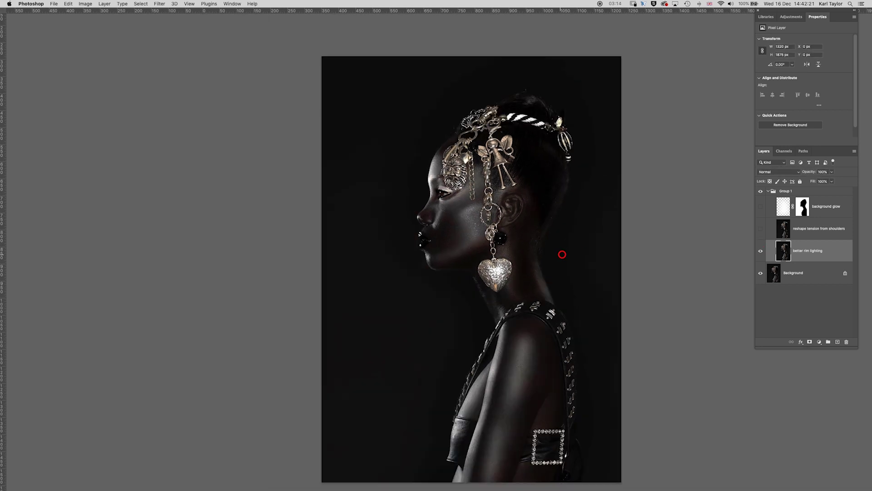
{"action": "scroll", "coordinate": [550, 271], "scroll_direction": "down", "scroll_amount": 1}
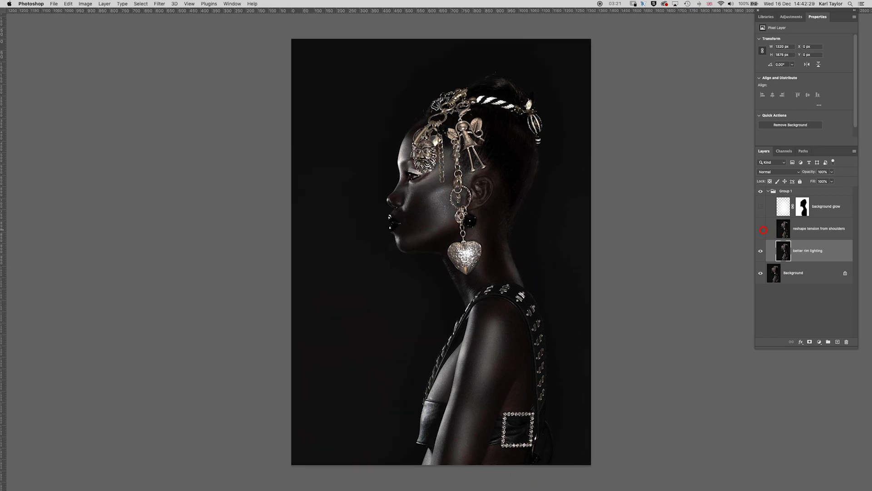
Show the "reshape tension from shoulders" layer, toggling it repeatedly to compare the shoulder and neck shape
{"action": "left_click", "coordinate": [760, 229]}
{"action": "left_click", "coordinate": [758, 227]}
{"action": "left_click", "coordinate": [759, 227]}
{"action": "left_click", "coordinate": [759, 227]}
{"action": "left_click", "coordinate": [759, 227]}
{"action": "left_click", "coordinate": [759, 227]}
{"action": "left_click", "coordinate": [759, 227]}
{"action": "left_click", "coordinate": [758, 227]}
{"action": "left_click", "coordinate": [759, 228]}
{"action": "left_click", "coordinate": [759, 227]}
{"action": "left_click", "coordinate": [759, 227]}
{"action": "left_click", "coordinate": [759, 228]}
{"action": "left_click", "coordinate": [759, 227]}
{"action": "left_click", "coordinate": [759, 227]}
{"action": "left_click", "coordinate": [759, 227]}
{"action": "left_click", "coordinate": [759, 227]}
{"action": "left_click", "coordinate": [759, 228]}
{"action": "left_click", "coordinate": [759, 227]}
{"action": "left_click", "coordinate": [759, 227]}
{"action": "left_click", "coordinate": [759, 227]}
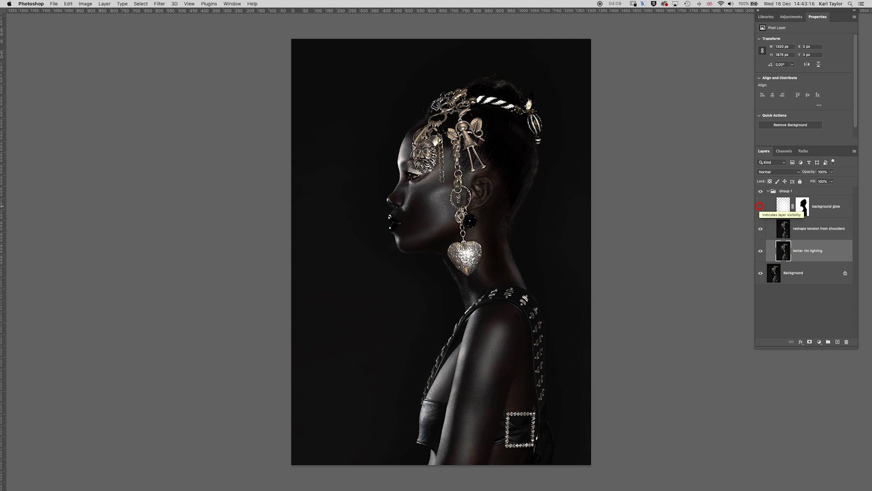
Show the "background glow" layer, toggling it to compare the backdrop behind the woman
{"action": "left_click", "coordinate": [760, 206]}
{"action": "left_click", "coordinate": [759, 207]}
{"action": "left_click", "coordinate": [760, 206]}
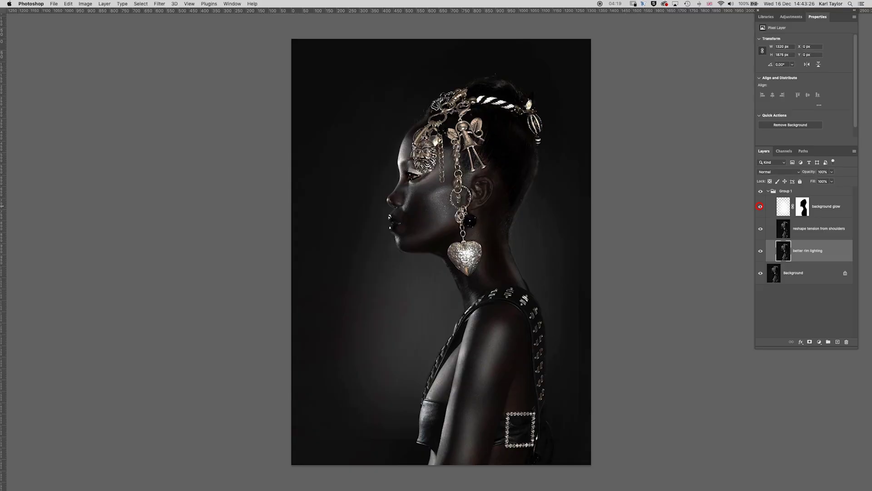
{"action": "left_click", "coordinate": [760, 206]}
{"action": "left_click", "coordinate": [760, 206]}
{"action": "left_click", "coordinate": [760, 206]}
{"action": "left_click", "coordinate": [761, 207]}
Set the "background glow" layer's opacity to 21%
{"action": "left_click", "coordinate": [829, 206]}
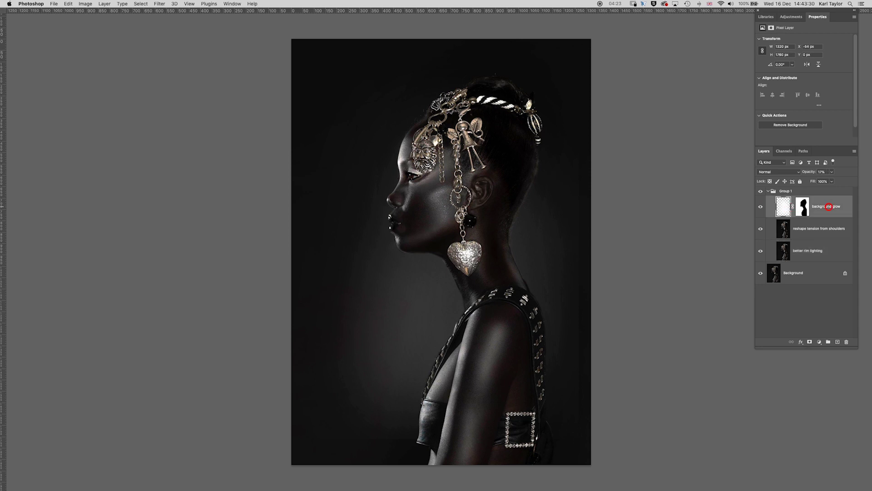
{"action": "left_click", "coordinate": [832, 172]}
{"action": "left_click_drag", "start_coordinate": [825, 180], "coordinate": [830, 180]}
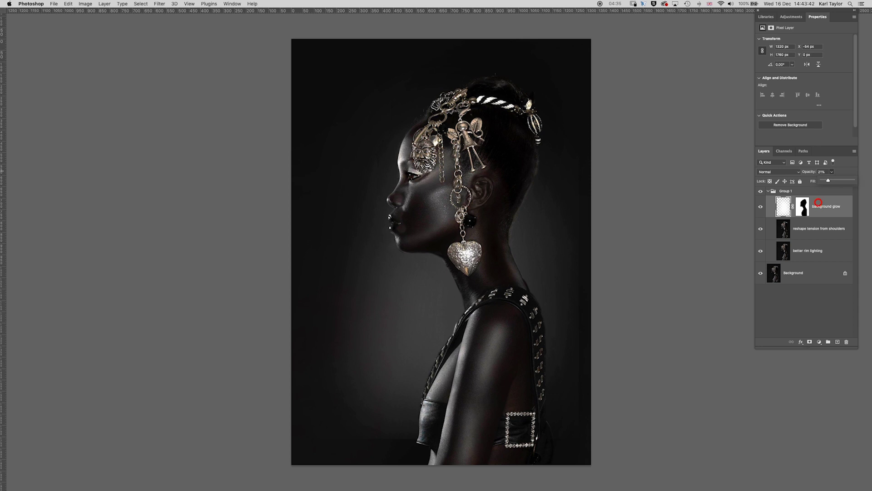
Toggle the whole of Group 1 to compare the finished edit with the original portrait
{"action": "left_click", "coordinate": [761, 190]}
{"action": "left_click", "coordinate": [761, 191]}
{"action": "left_click", "coordinate": [761, 191]}
{"action": "left_click", "coordinate": [761, 191]}
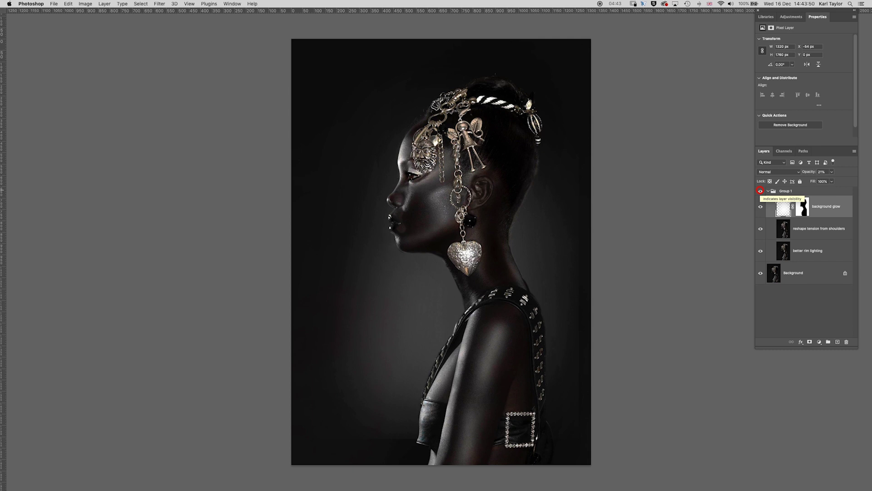
Close the woman's portrait without saving and display the seated man's portrait full screen
{"action": "key", "text": "f"}
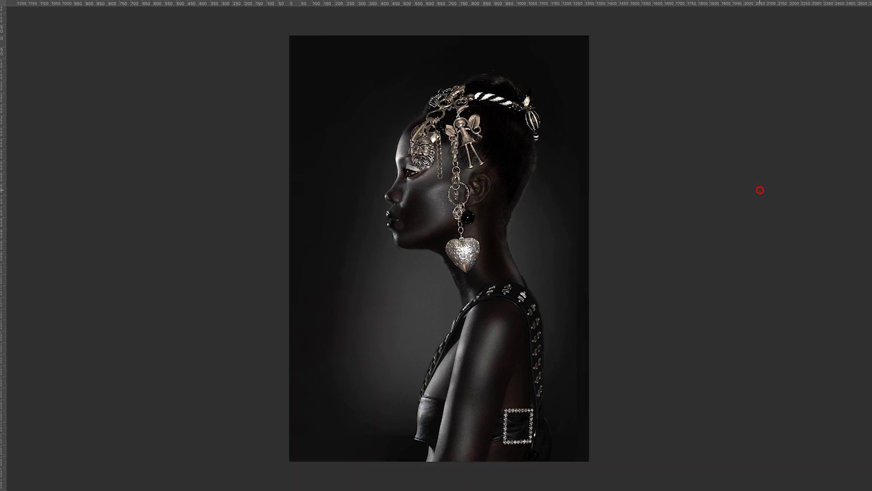
{"action": "key", "text": "f"}
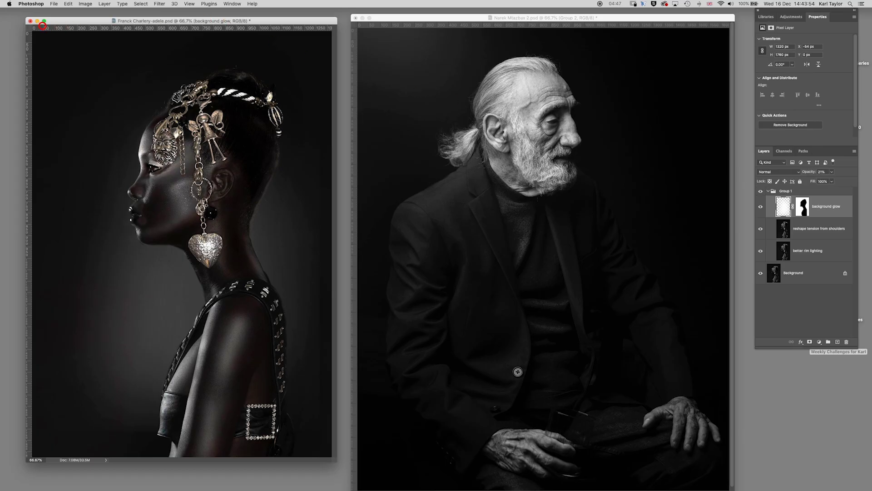
{"action": "left_click", "coordinate": [30, 21]}
{"action": "key", "text": "super+d"}
{"action": "left_click_drag", "start_coordinate": [423, 19], "coordinate": [325, 13]}
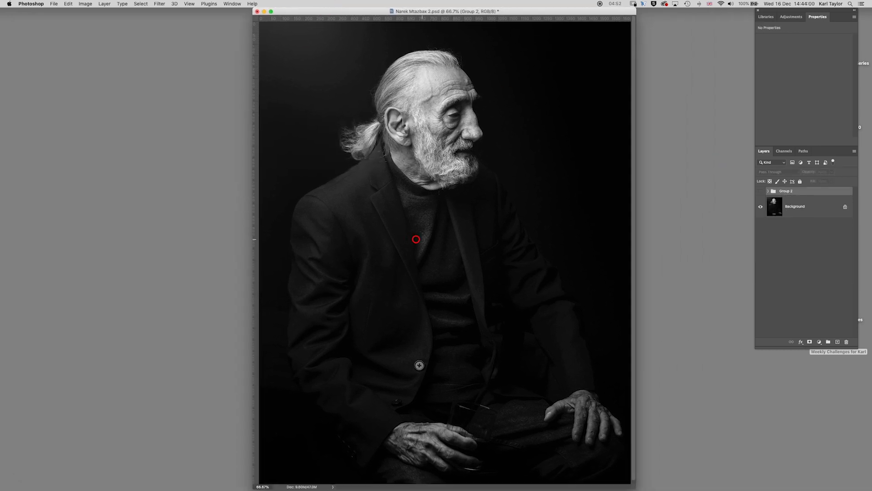
{"action": "key", "text": "f"}
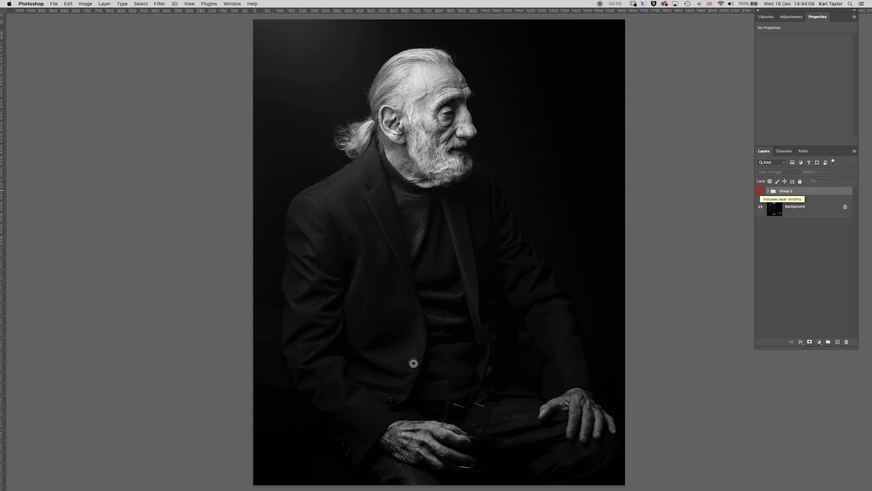
Toggle Group 2 on and off to compare the man's portrait before and after retouching
{"action": "left_click", "coordinate": [760, 191]}
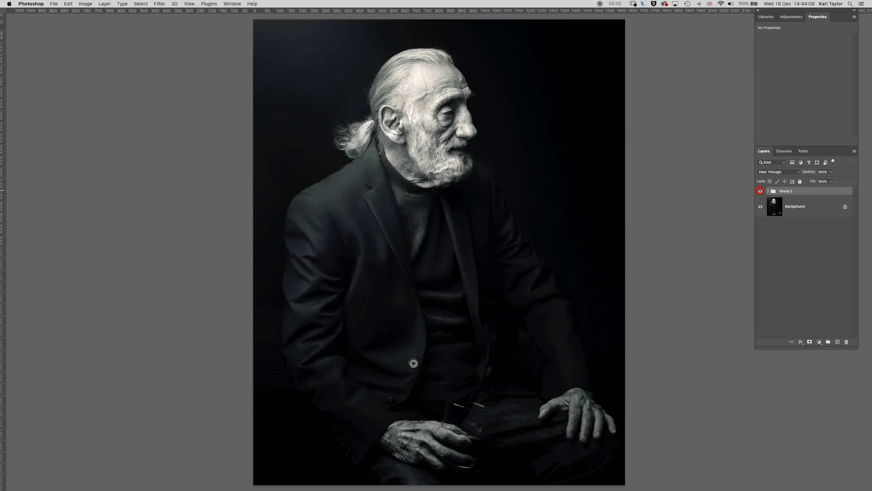
{"action": "left_click", "coordinate": [760, 191]}
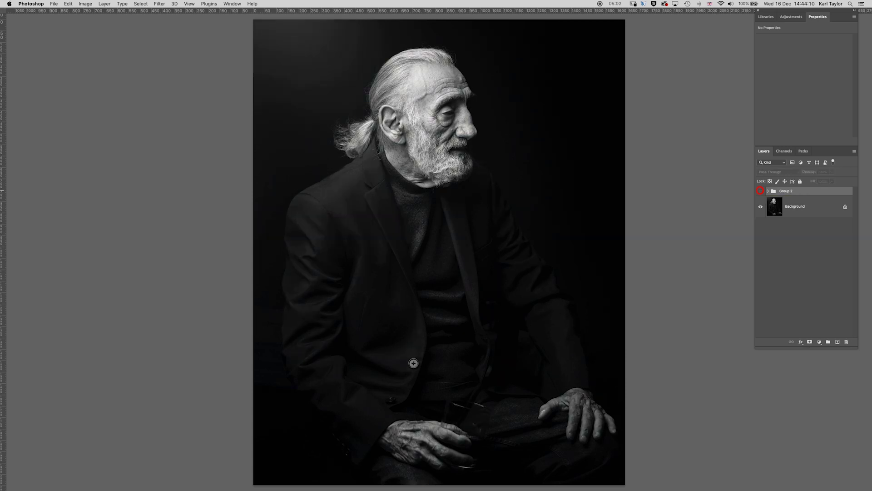
{"action": "left_click", "coordinate": [760, 191]}
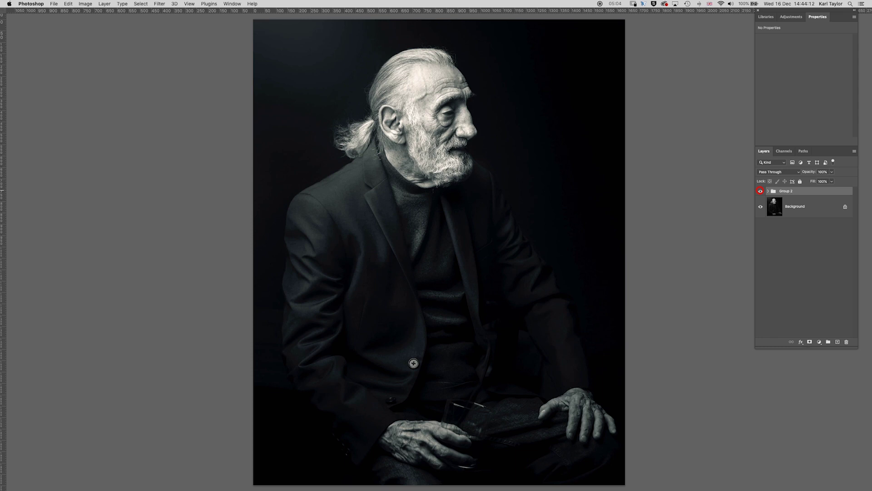
{"action": "left_click", "coordinate": [760, 191]}
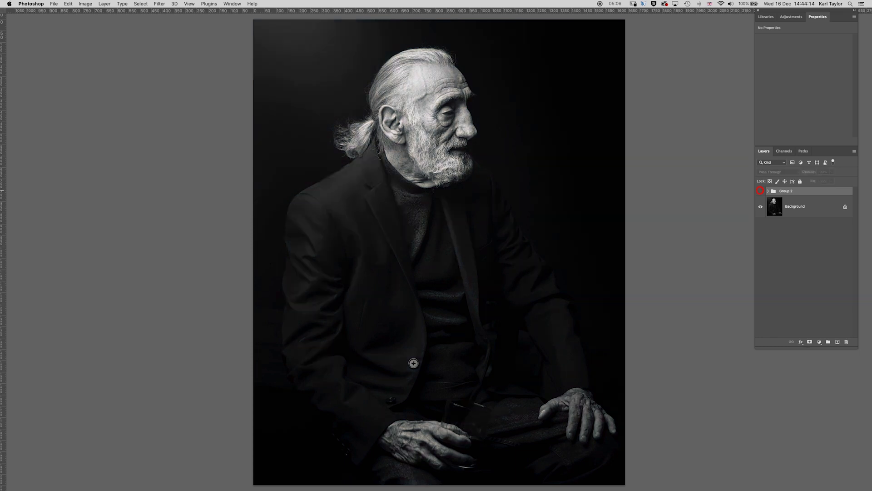
{"action": "left_click", "coordinate": [760, 191]}
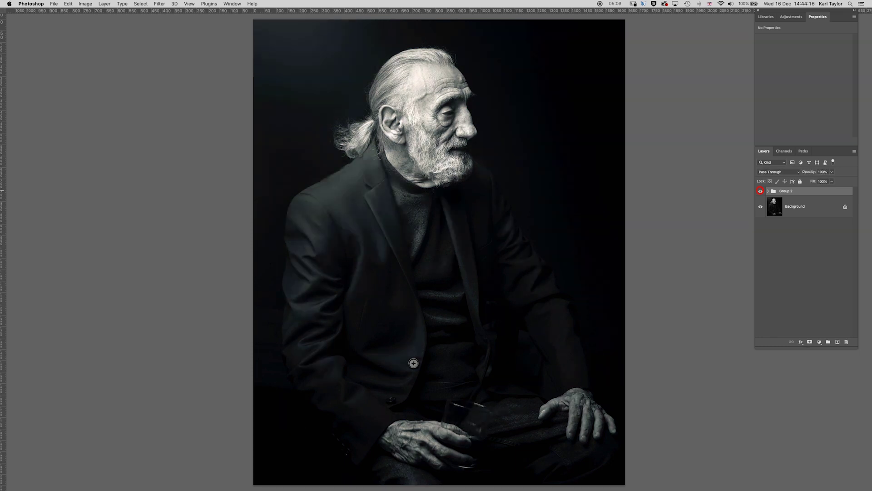
{"action": "left_click", "coordinate": [760, 190]}
{"action": "left_click", "coordinate": [760, 191]}
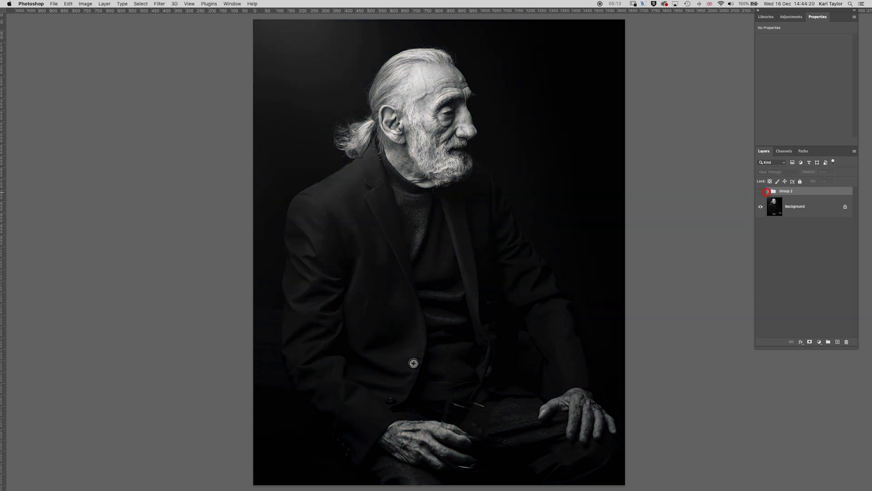
Expand Group 2 and show the Background copy layer in its nested Group 1
{"action": "left_click", "coordinate": [768, 191]}
{"action": "left_click", "coordinate": [771, 435]}
{"action": "left_click", "coordinate": [762, 437]}
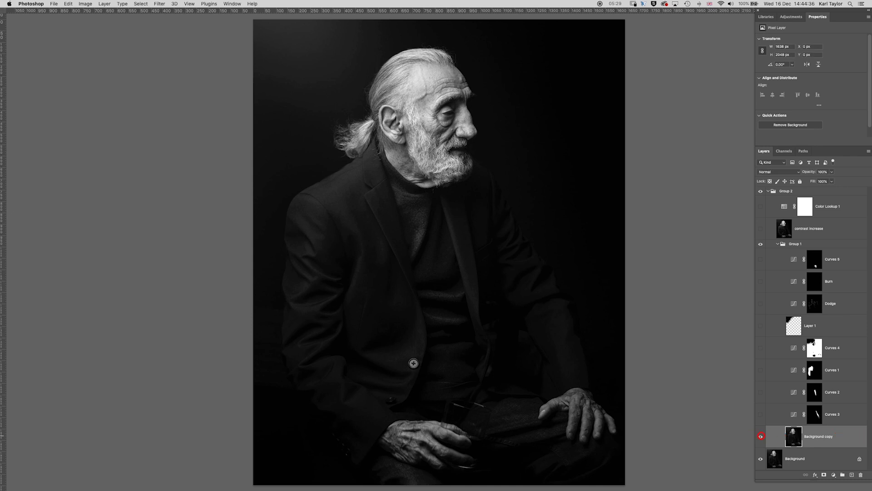
{"action": "left_click", "coordinate": [762, 437]}
Show the Curves 1, Curves 2 and Curves 3 adjustments, toggling Curves 1 to compare its effect on the jacket
{"action": "left_click", "coordinate": [758, 369]}
{"action": "left_click", "coordinate": [758, 370]}
{"action": "left_click", "coordinate": [758, 370]}
{"action": "left_click", "coordinate": [758, 369]}
{"action": "left_click", "coordinate": [758, 369]}
{"action": "left_click", "coordinate": [758, 370]}
{"action": "left_click", "coordinate": [758, 369]}
{"action": "left_click", "coordinate": [758, 369]}
{"action": "left_click", "coordinate": [758, 370]}
{"action": "left_click", "coordinate": [758, 369]}
{"action": "left_click", "coordinate": [758, 369]}
{"action": "left_click", "coordinate": [758, 369]}
Show the Curves 4 adjustment, toggling it repeatedly to compare its effect on the portrait
{"action": "left_click", "coordinate": [757, 349]}
{"action": "left_click", "coordinate": [757, 349]}
{"action": "left_click", "coordinate": [757, 349]}
{"action": "left_click", "coordinate": [760, 348]}
{"action": "left_click", "coordinate": [760, 348]}
{"action": "left_click", "coordinate": [760, 348]}
{"action": "left_click", "coordinate": [760, 348]}
{"action": "left_click", "coordinate": [761, 348]}
{"action": "left_click", "coordinate": [760, 348]}
{"action": "left_click", "coordinate": [761, 348]}
{"action": "left_click", "coordinate": [761, 348]}
{"action": "left_click", "coordinate": [761, 349]}
{"action": "left_click", "coordinate": [760, 348]}
{"action": "left_click", "coordinate": [760, 348]}
{"action": "left_click", "coordinate": [760, 348]}
{"action": "left_click", "coordinate": [760, 348]}
{"action": "left_click", "coordinate": [761, 348]}
{"action": "left_click", "coordinate": [761, 349]}
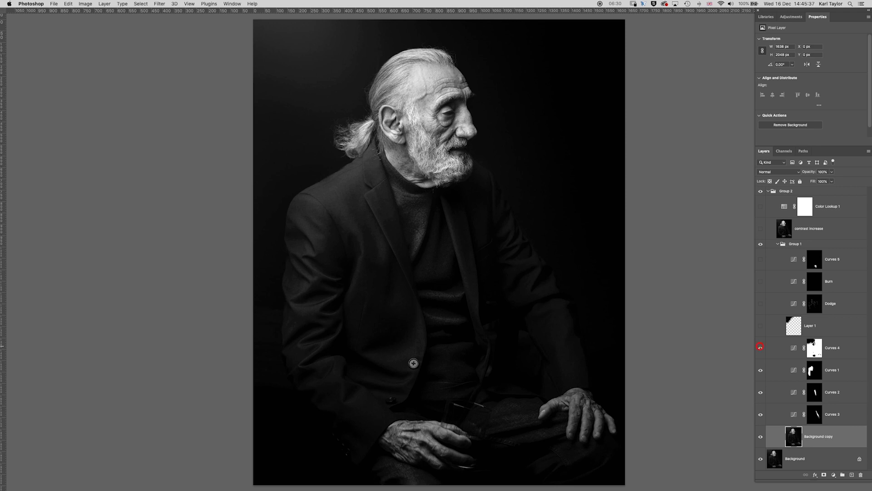
Show Layer 1, toggling it to compare the corner of the backdrop behind the man's head
{"action": "left_click", "coordinate": [758, 324]}
{"action": "left_click", "coordinate": [757, 325]}
{"action": "left_click", "coordinate": [758, 324]}
{"action": "left_click", "coordinate": [758, 324]}
{"action": "left_click", "coordinate": [758, 325]}
{"action": "left_click", "coordinate": [758, 325]}
{"action": "left_click", "coordinate": [757, 325]}
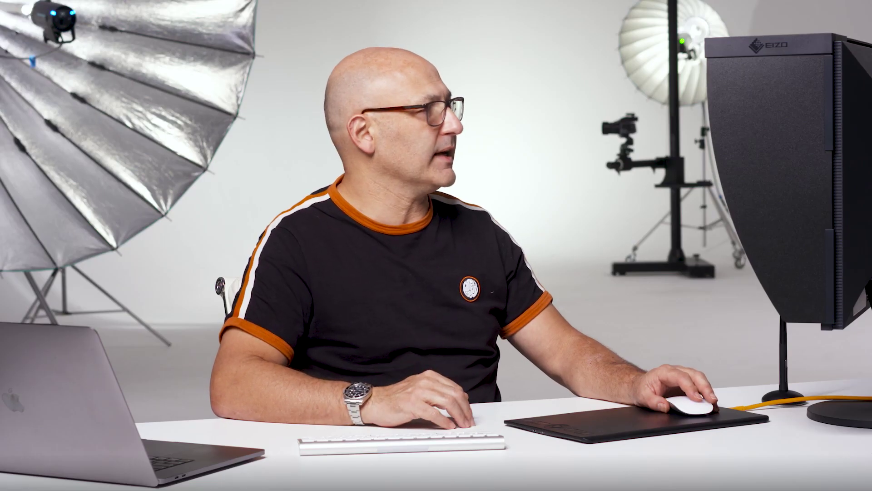
{"action": "left_click", "coordinate": [758, 324]}
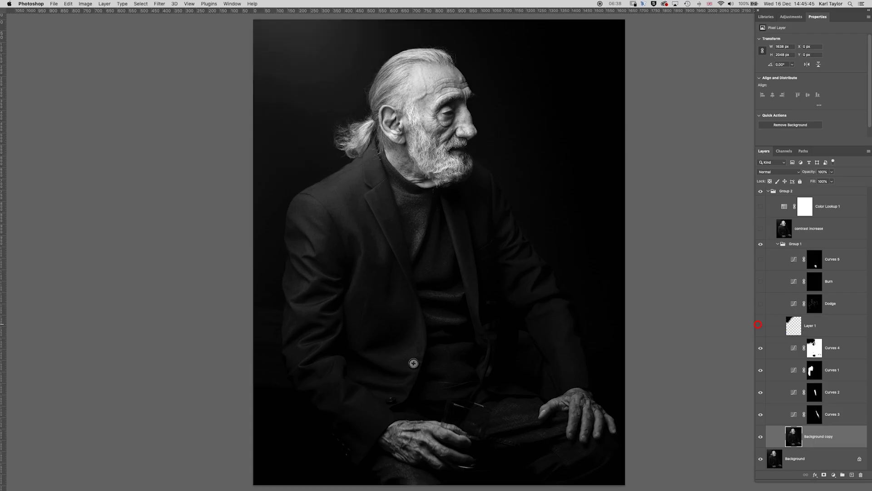
{"action": "left_click", "coordinate": [757, 325]}
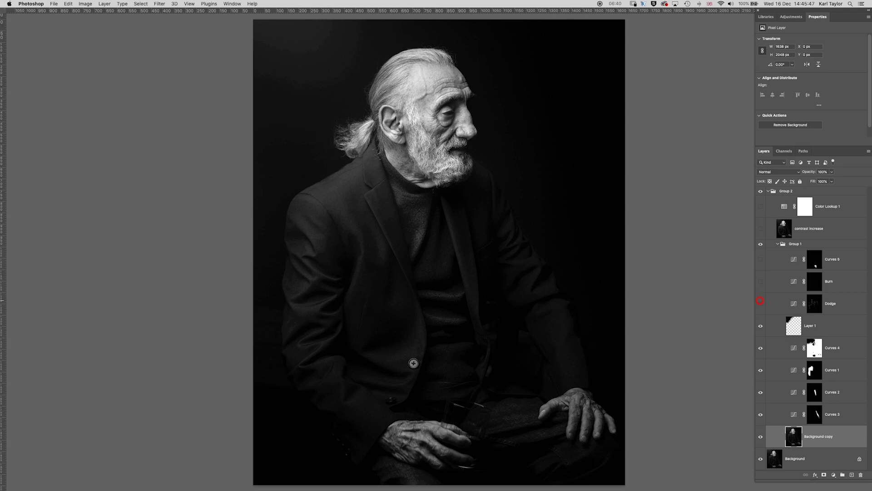
Show the Dodge and Burn adjustments, toggling Dodge repeatedly to compare its effect on the portrait
{"action": "left_click", "coordinate": [761, 301]}
{"action": "left_click", "coordinate": [760, 302]}
{"action": "left_click", "coordinate": [760, 301]}
{"action": "left_click", "coordinate": [760, 302]}
{"action": "left_click", "coordinate": [760, 302]}
{"action": "left_click", "coordinate": [760, 301]}
{"action": "left_click", "coordinate": [760, 301]}
{"action": "left_click", "coordinate": [760, 301]}
{"action": "left_click", "coordinate": [760, 301]}
{"action": "left_click", "coordinate": [760, 301]}
{"action": "left_click", "coordinate": [760, 301]}
{"action": "left_click", "coordinate": [760, 301]}
{"action": "left_click", "coordinate": [760, 301]}
Show the Curves 5 adjustment, toggling it repeatedly to compare its effect on the area around the glass
{"action": "left_click", "coordinate": [759, 259]}
{"action": "left_click", "coordinate": [758, 259]}
{"action": "left_click", "coordinate": [759, 259]}
{"action": "left_click", "coordinate": [759, 259]}
{"action": "left_click", "coordinate": [758, 259]}
{"action": "left_click", "coordinate": [759, 259]}
Show the contrast increase layer, toggling it repeatedly to compare the portrait's contrast
{"action": "left_click", "coordinate": [760, 228]}
{"action": "left_click", "coordinate": [759, 228]}
{"action": "left_click", "coordinate": [759, 228]}
{"action": "left_click", "coordinate": [759, 228]}
{"action": "left_click", "coordinate": [759, 228]}
{"action": "left_click", "coordinate": [759, 228]}
{"action": "left_click", "coordinate": [759, 228]}
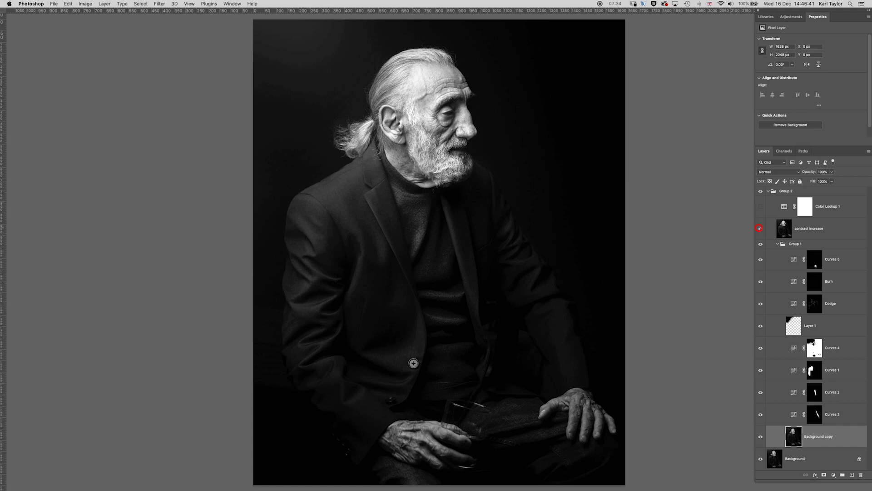
{"action": "left_click", "coordinate": [759, 228]}
{"action": "left_click", "coordinate": [759, 228]}
With Color Lookup 1 shown, collapse Group 2 and toggle the whole group to compare the portrait before and after retouching
{"action": "left_click", "coordinate": [772, 190]}
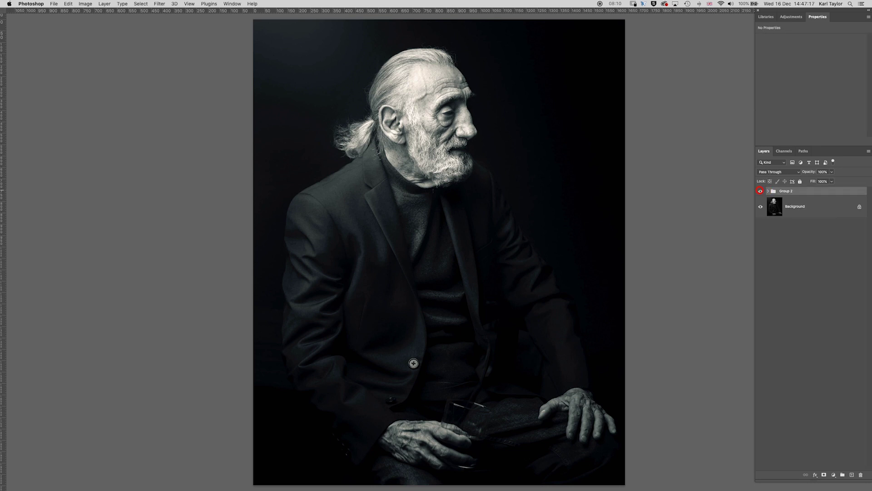
{"action": "left_click", "coordinate": [760, 191]}
{"action": "left_click", "coordinate": [760, 191]}
{"action": "left_click", "coordinate": [760, 191]}
{"action": "left_click", "coordinate": [760, 191]}
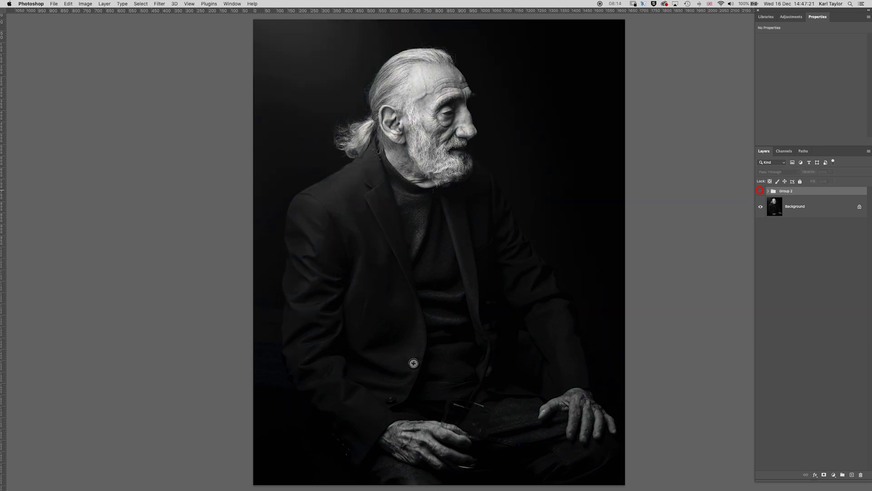
{"action": "left_click", "coordinate": [760, 190]}
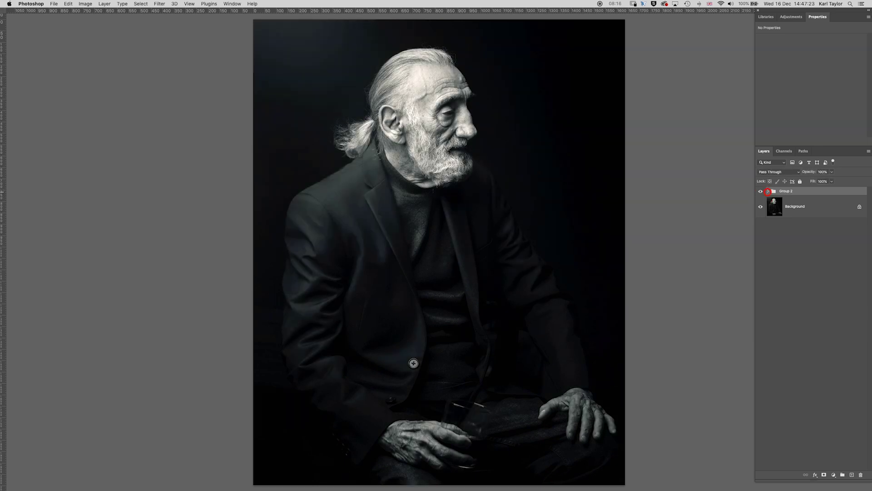
Expand Group 2 to reveal its layers and toggle the group again to compare against the original Background
{"action": "left_click", "coordinate": [768, 191]}
{"action": "left_click", "coordinate": [760, 191]}
{"action": "left_click", "coordinate": [759, 191]}
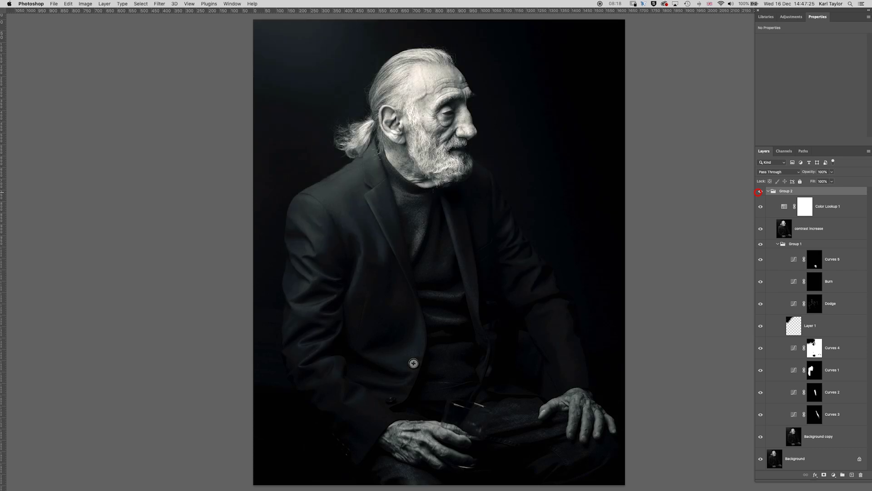
{"action": "left_click", "coordinate": [759, 192]}
{"action": "left_click", "coordinate": [759, 192]}
Inspect the Color Lookup 1 adjustment, keeping FuturisticBleak.3DL as its 3DLUT file and checking its layer opacity
{"action": "left_click", "coordinate": [783, 206]}
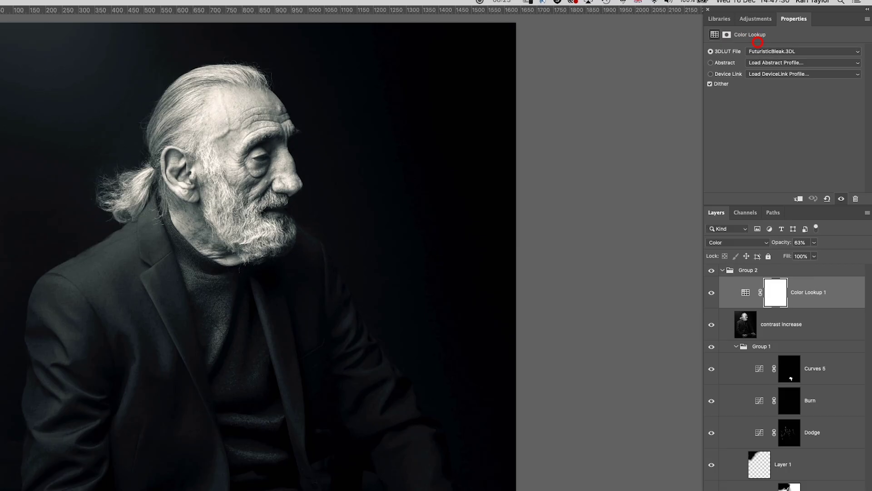
{"action": "left_click", "coordinate": [797, 39]}
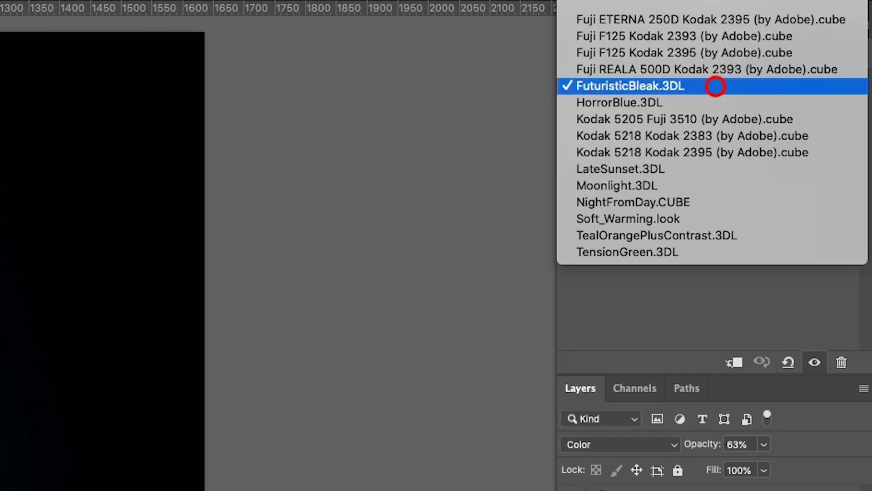
{"action": "left_click", "coordinate": [715, 86]}
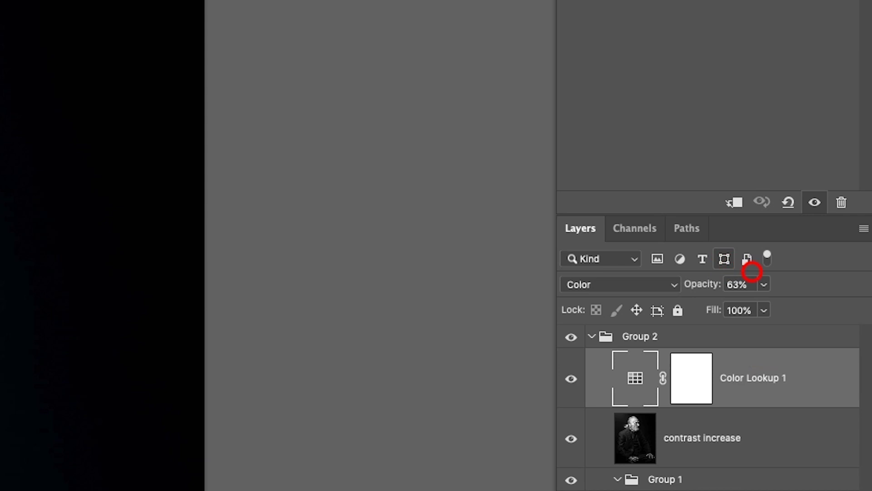
{"action": "left_click", "coordinate": [764, 285]}
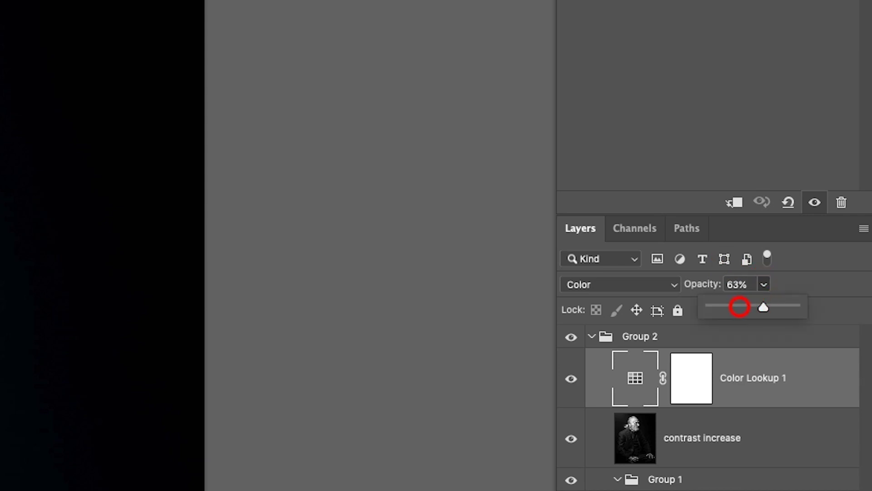
{"action": "left_click", "coordinate": [762, 285]}
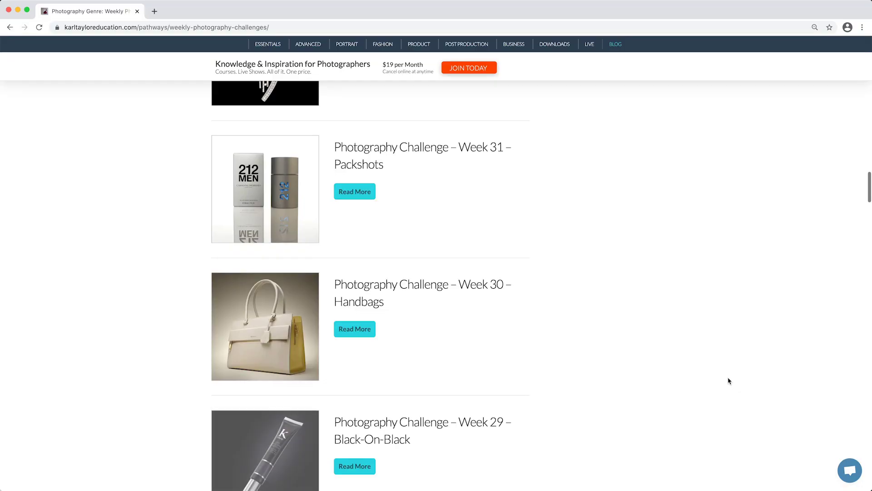
Switch to the browser, open the Week 29 Black-On-Black photography challenge and browse its members gallery
{"action": "scroll", "coordinate": [725, 378], "scroll_direction": "down", "scroll_amount": 5}
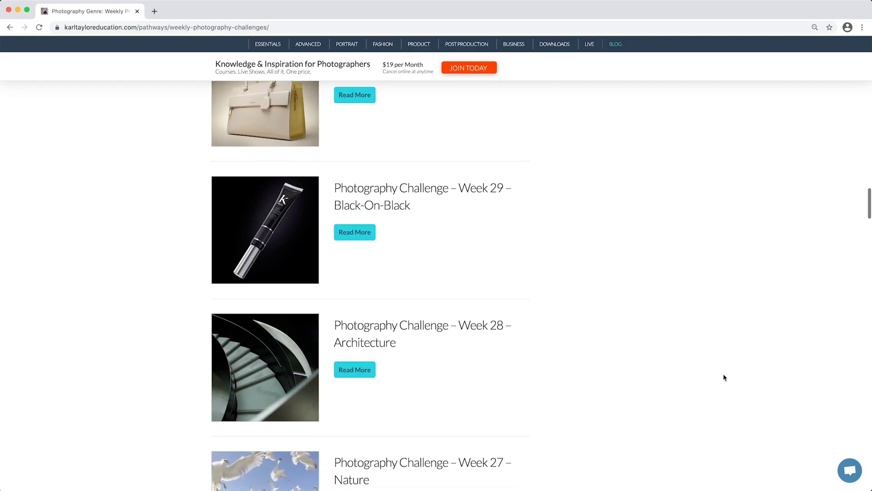
{"action": "left_click", "coordinate": [352, 236]}
{"action": "scroll", "coordinate": [672, 409], "scroll_direction": "down", "scroll_amount": 15}
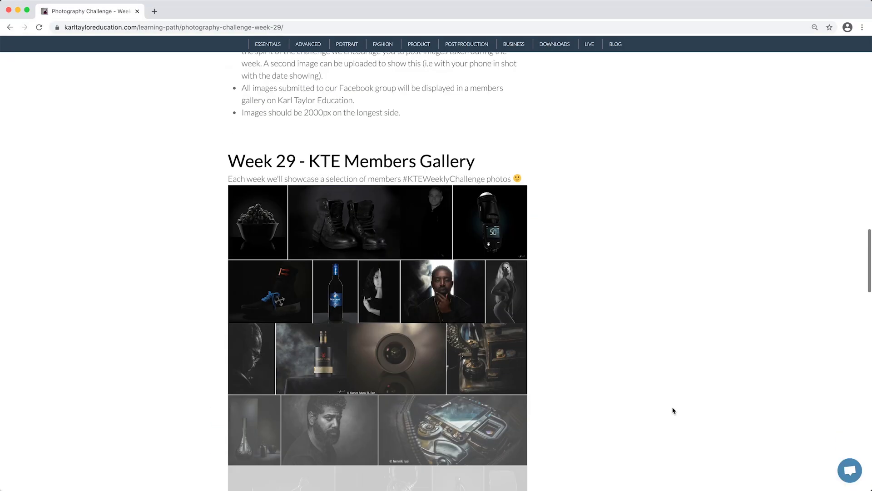
{"action": "scroll", "coordinate": [673, 410], "scroll_direction": "down", "scroll_amount": 4}
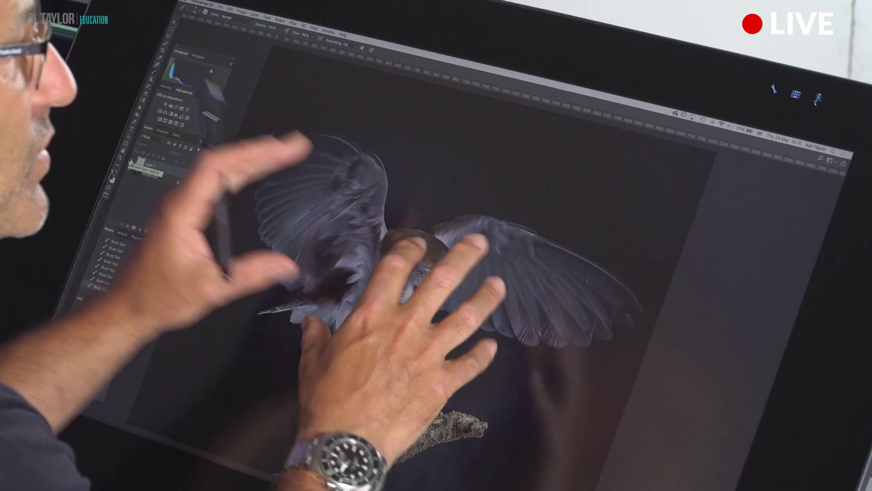